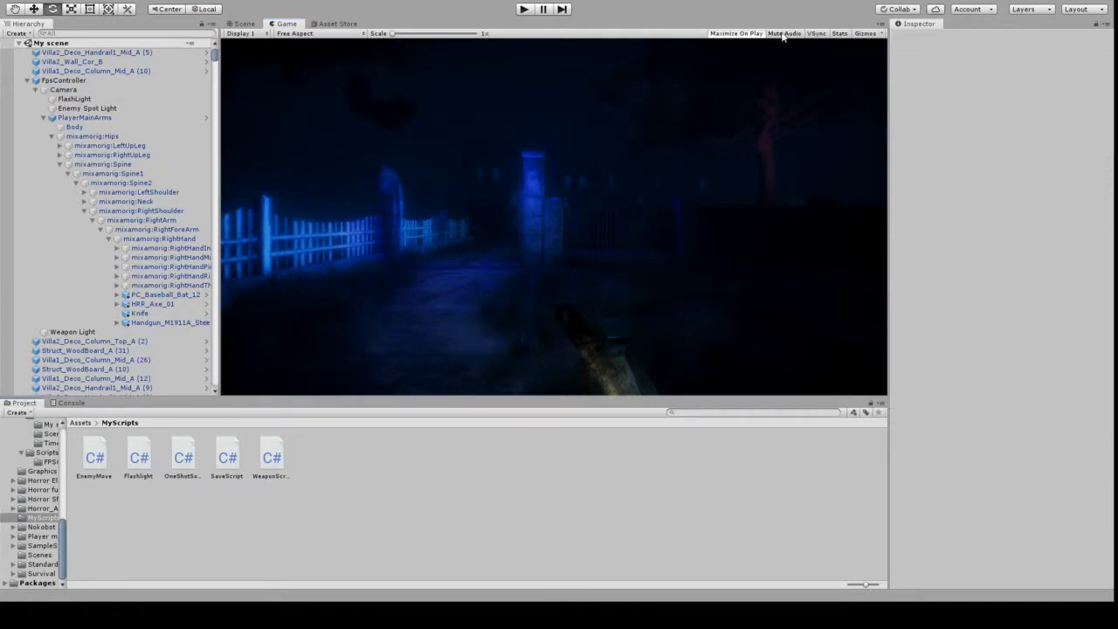
Enter Play mode to run the dark, foggy horror scene
click(524, 10)
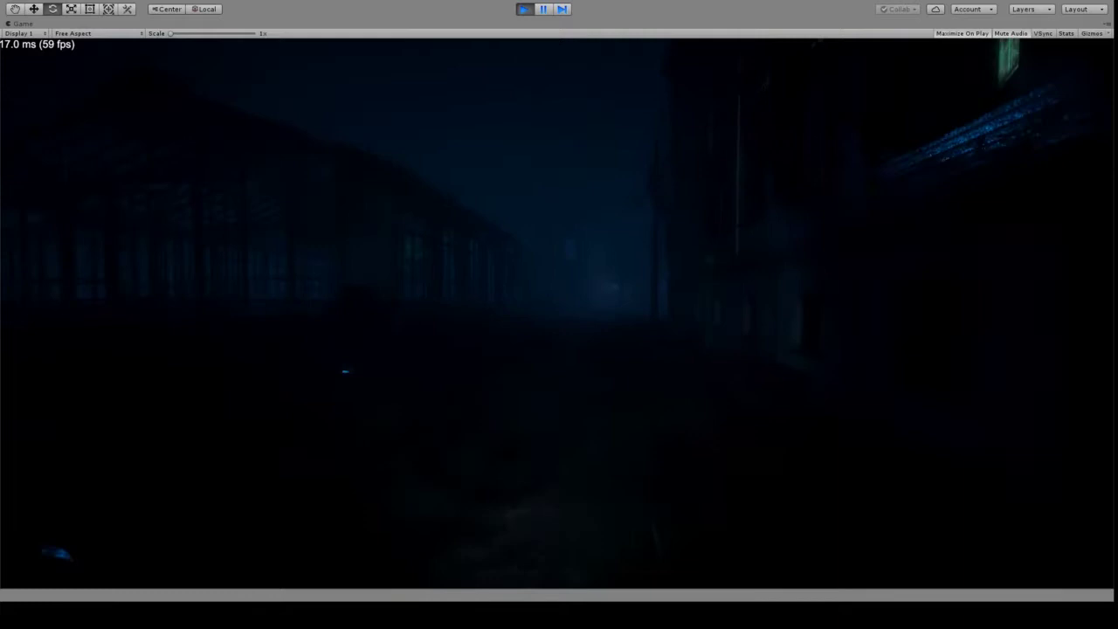
Turn on the player's flashlight with the F key to light the wooden wall
key(f)
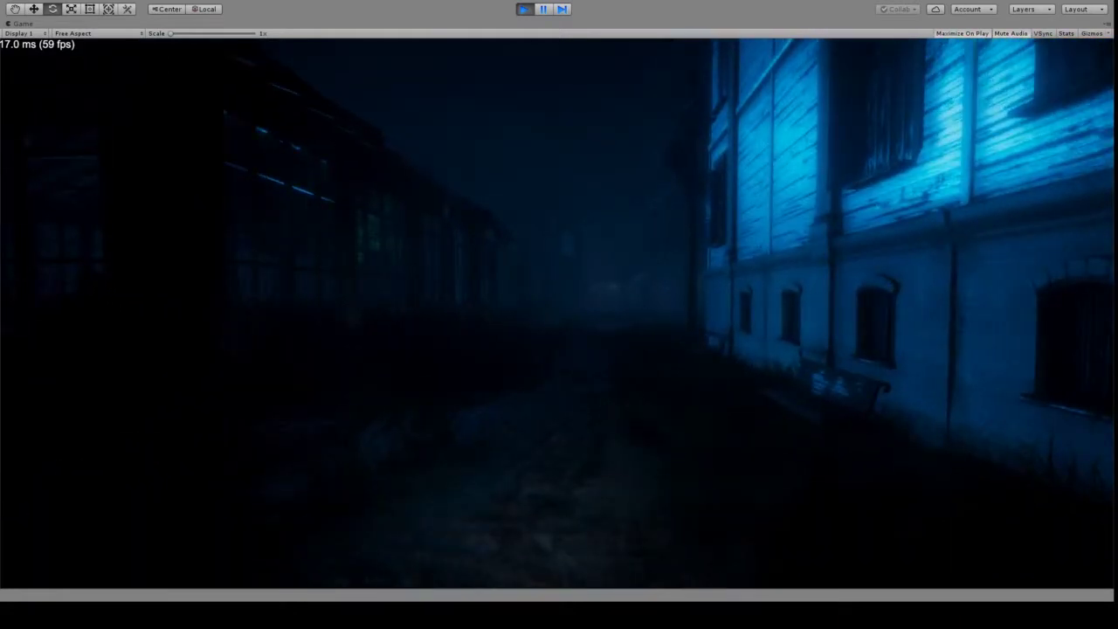